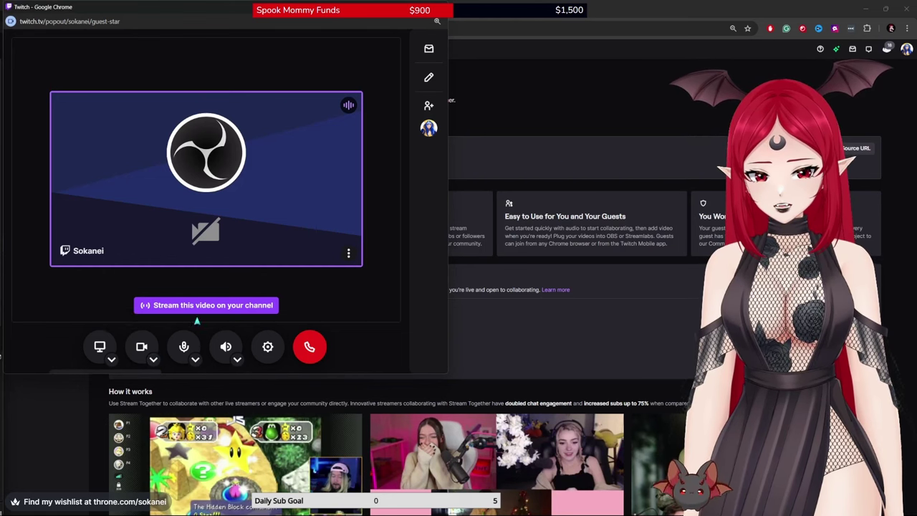
Maximize the Stream Together call window and turn the host's camera off.
key("super+Up")
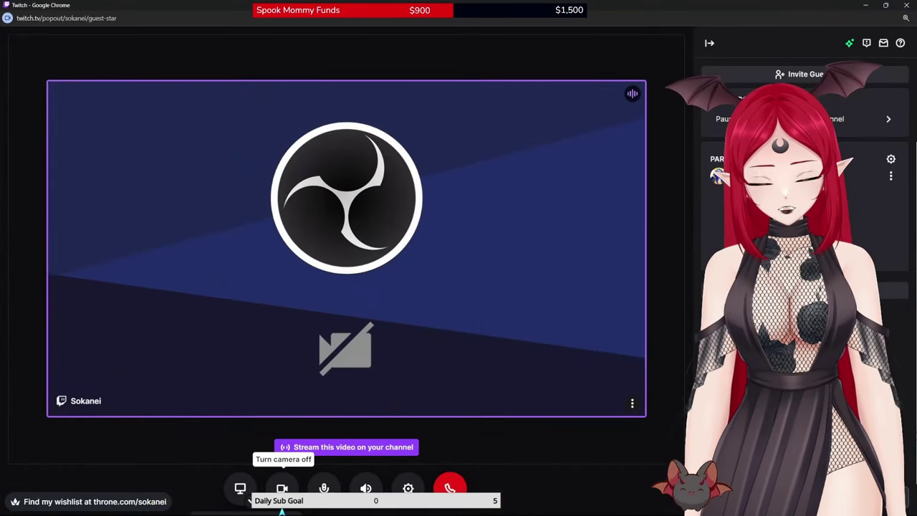
left_click(281, 488)
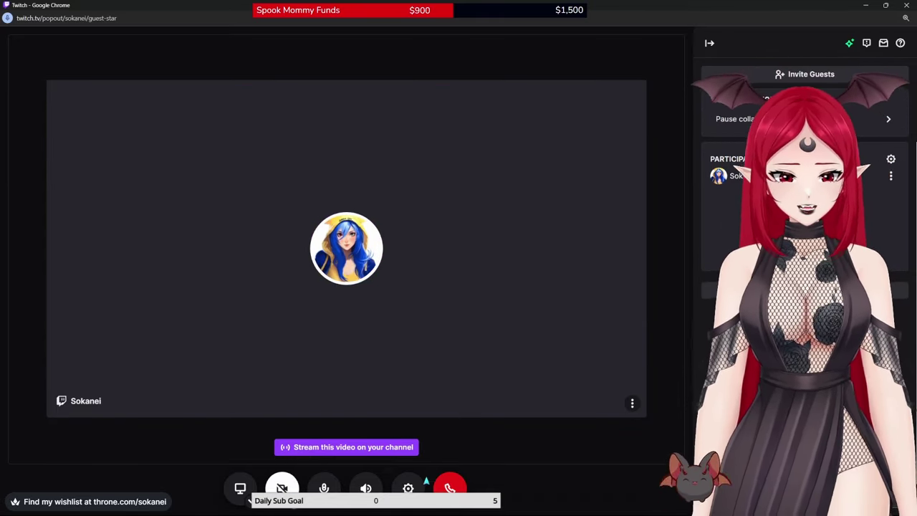
In the call's Camera settings, select HD Pro Webcam C920 as the camera.
left_click(409, 489)
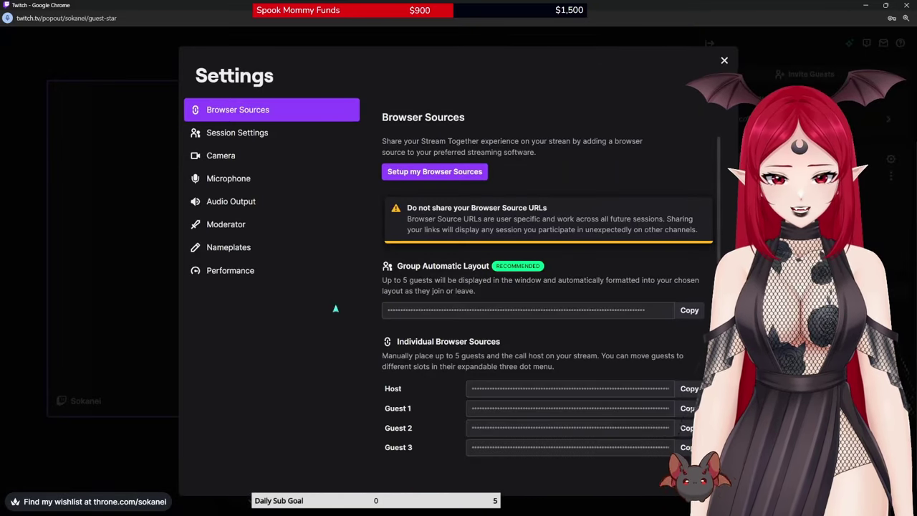
left_click(277, 153)
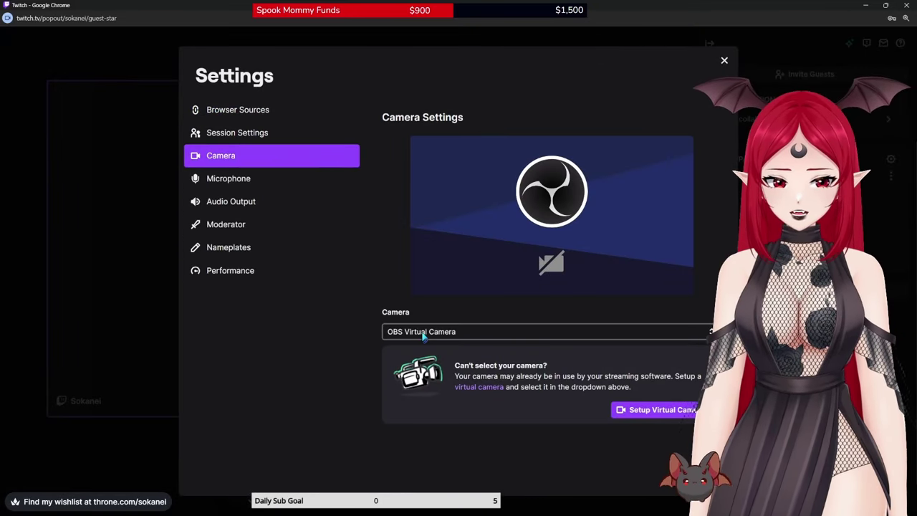
left_click(423, 334)
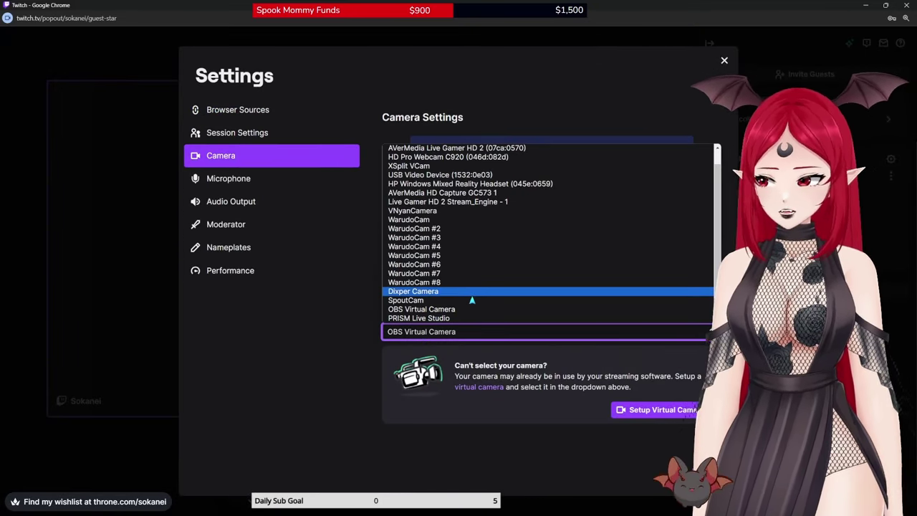
scroll(471, 300, "up", 2)
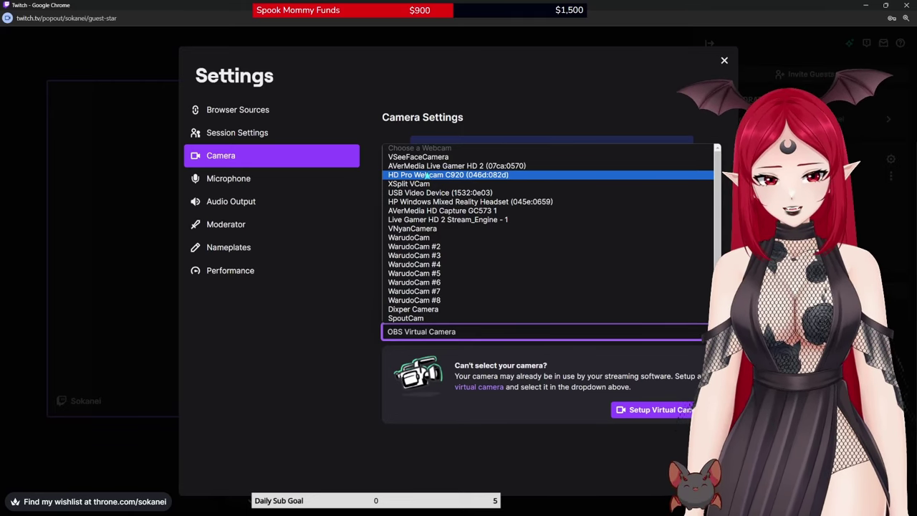
left_click(426, 175)
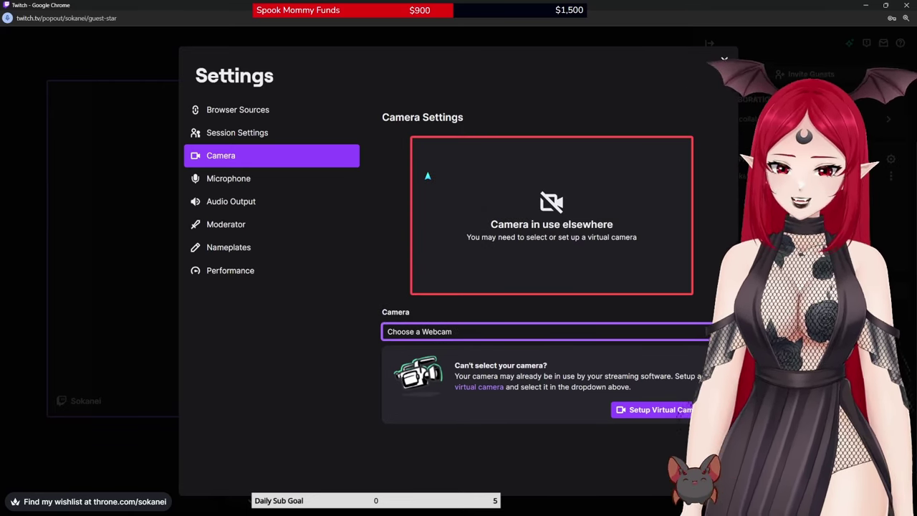
Switch the camera source to OBS Virtual Camera and close Settings.
left_click(460, 338)
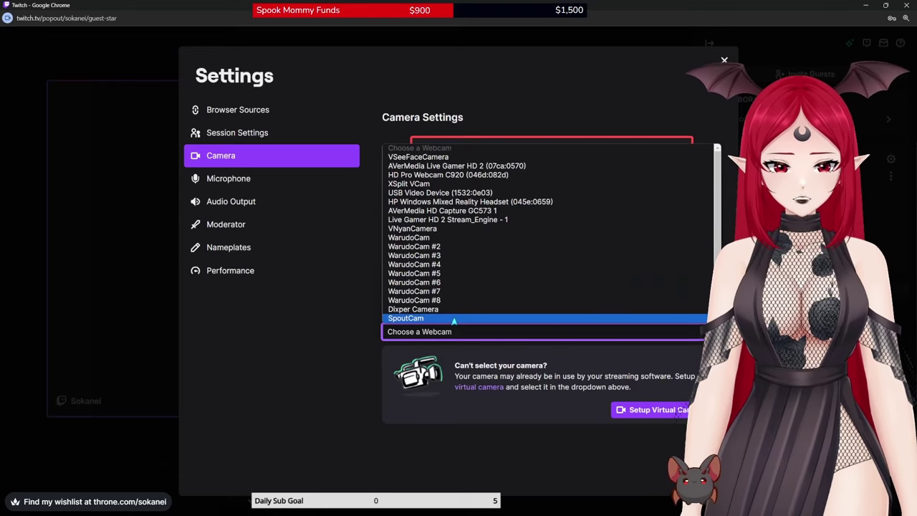
scroll(467, 276, "down", 2)
left_click(458, 283)
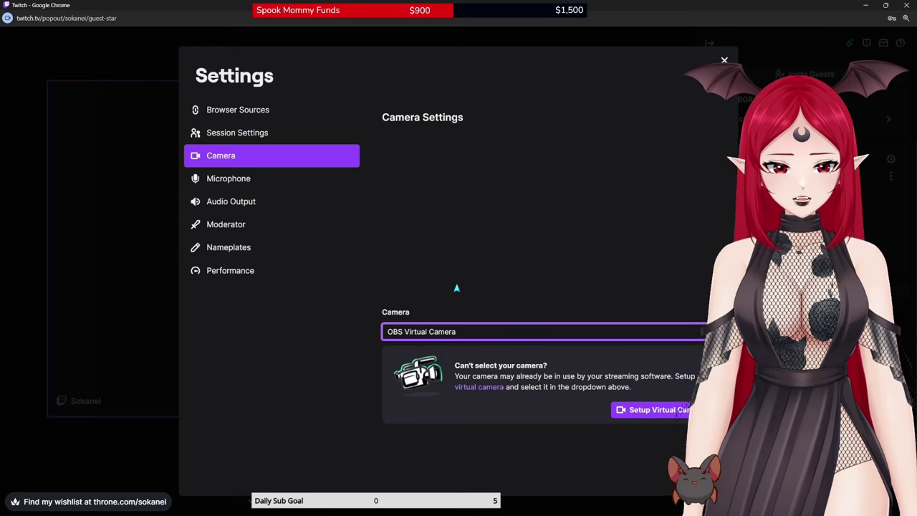
key("Escape")
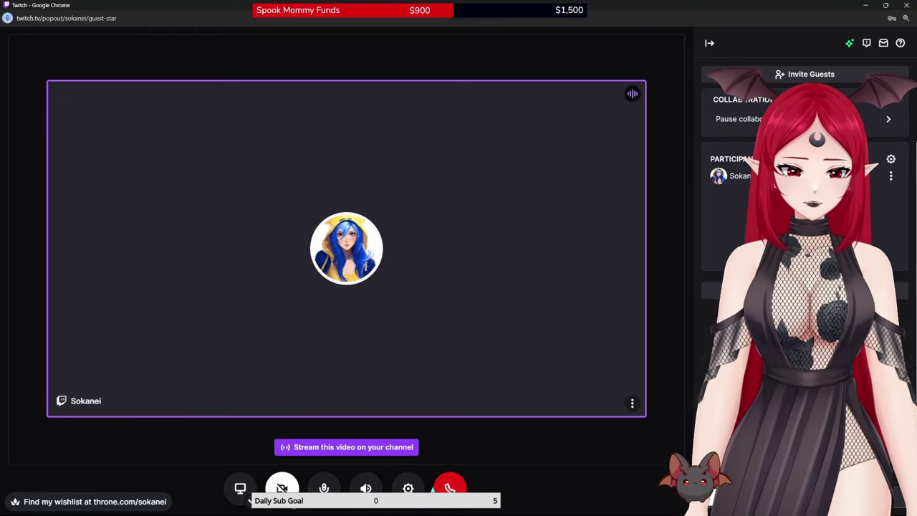
End the Stream Together session, confirming End Stream Together, and close the call window.
left_click(447, 488)
left_click(537, 338)
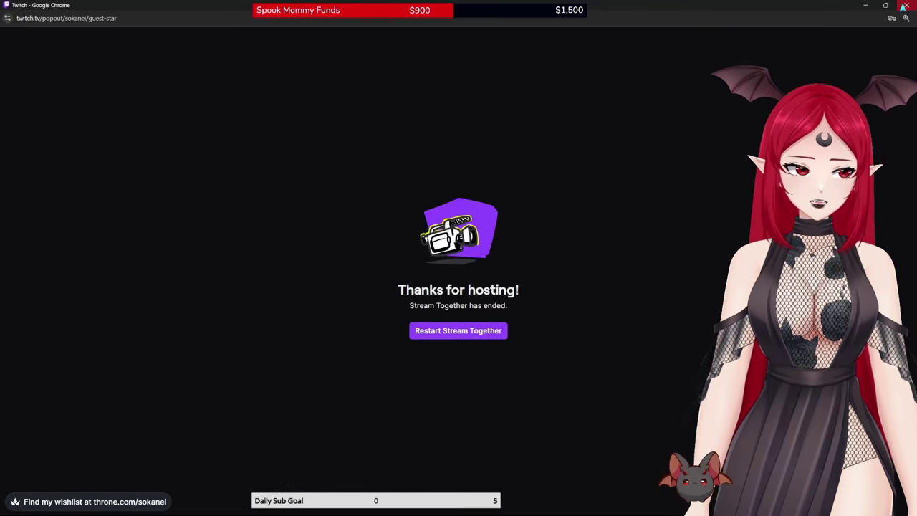
left_click(906, 5)
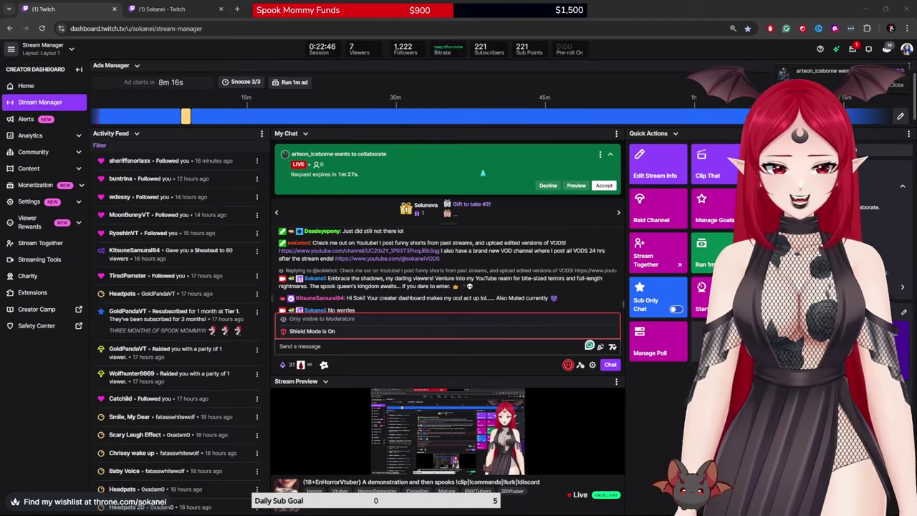
Accept the collaboration request, dismiss the audio prompt, toggle the camera on and off, and enlarge the guest's tile.
left_click(604, 186)
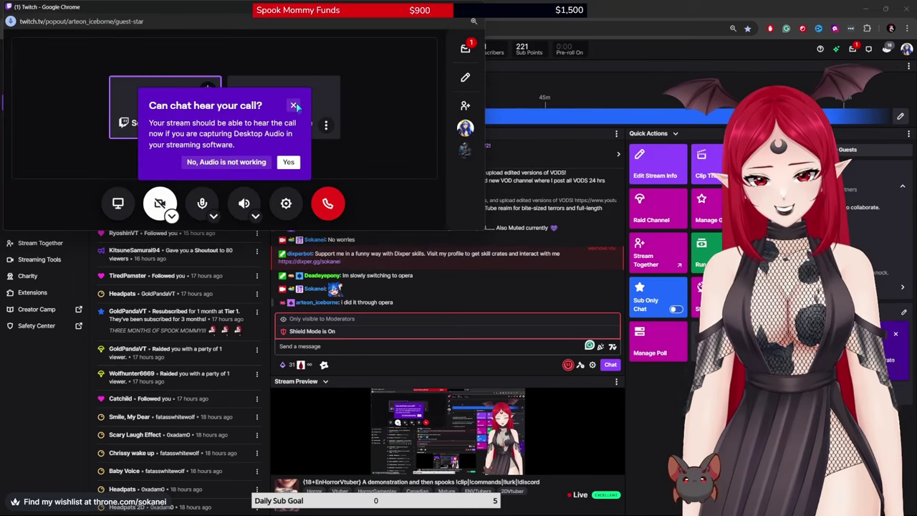
left_click(293, 105)
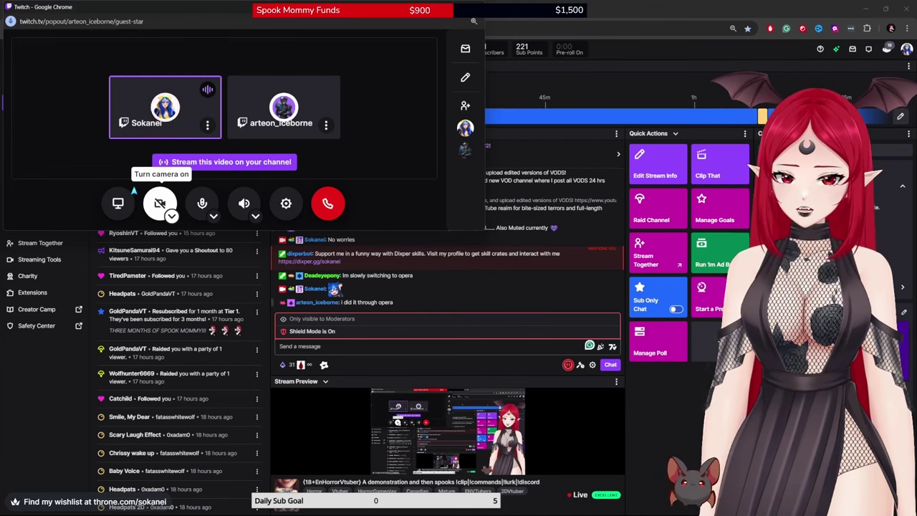
left_click(158, 203)
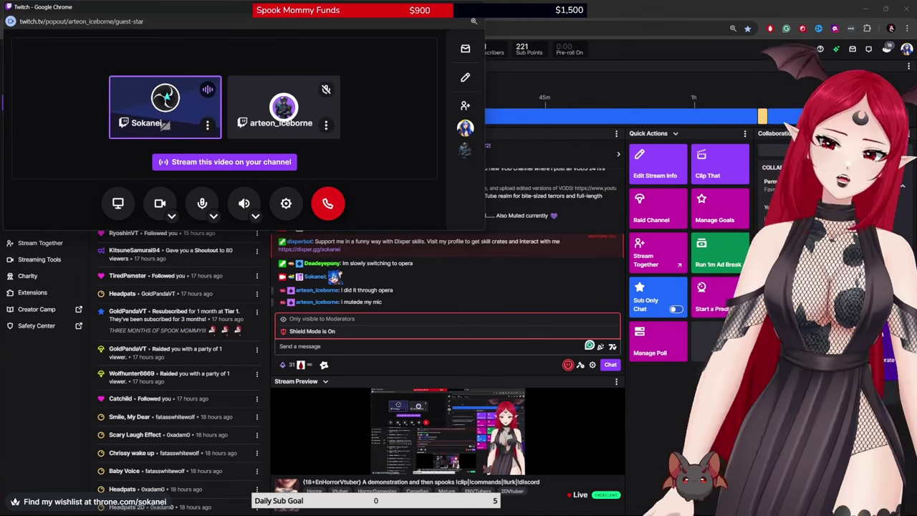
left_click(159, 203)
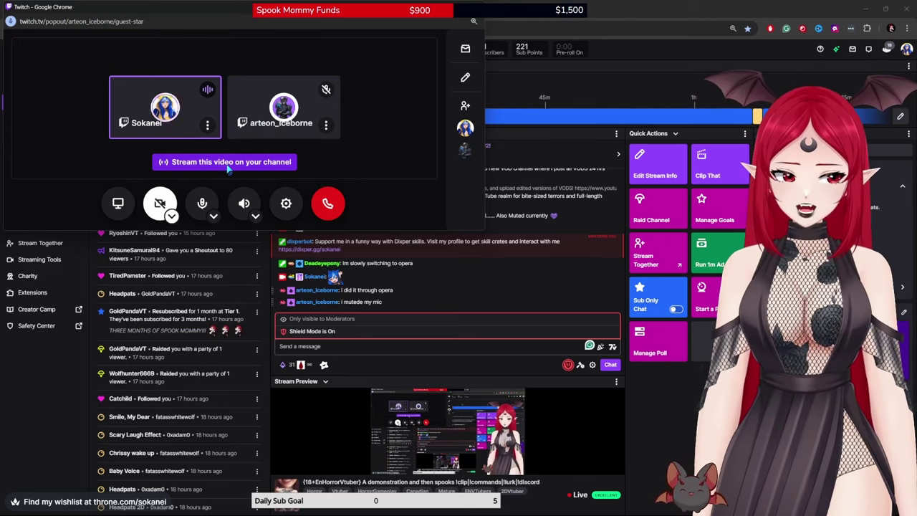
left_click(228, 162)
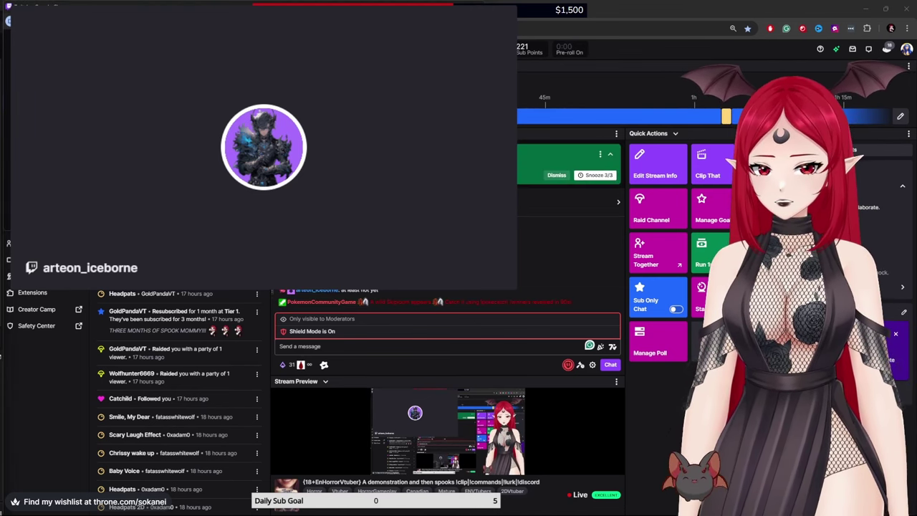
Exit the enlarged guest view and close the guest call window with Ctrl+W.
key("Escape")
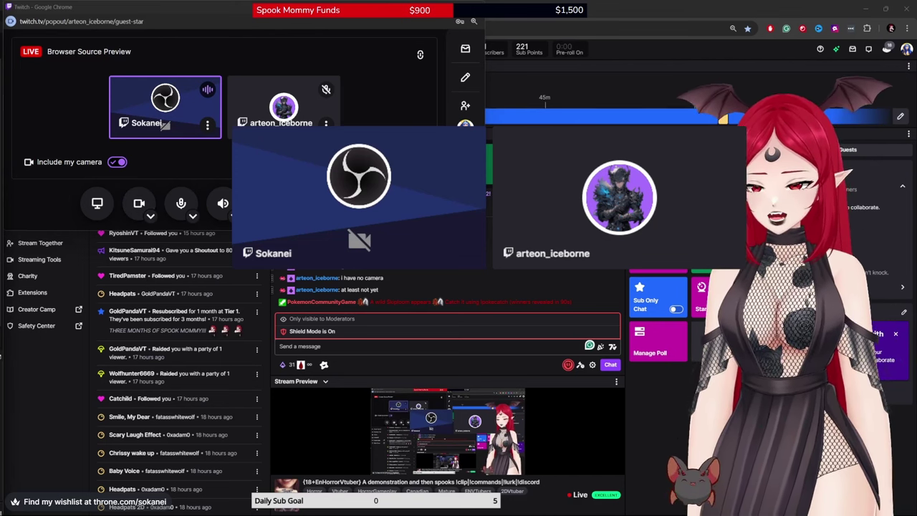
key("ctrl+w")
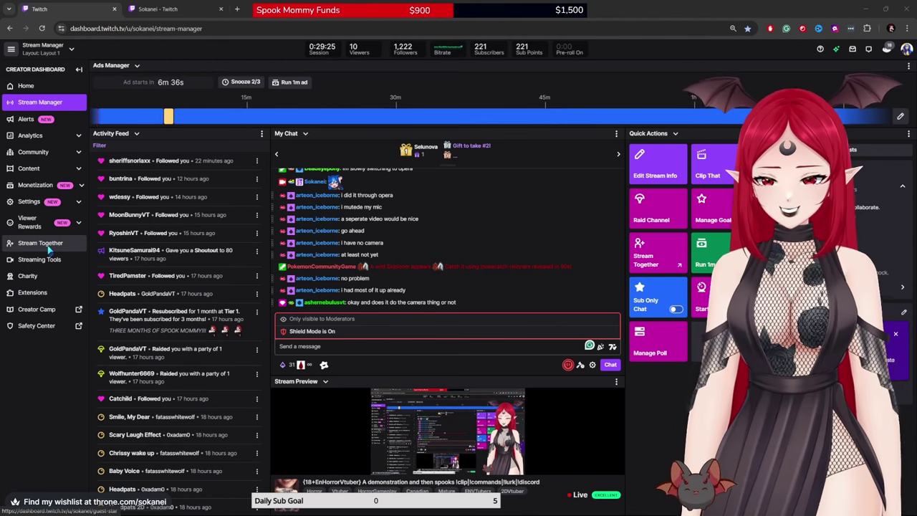
From the Stream Together page, start a session, turn your camera on, and open call settings.
left_click(48, 246)
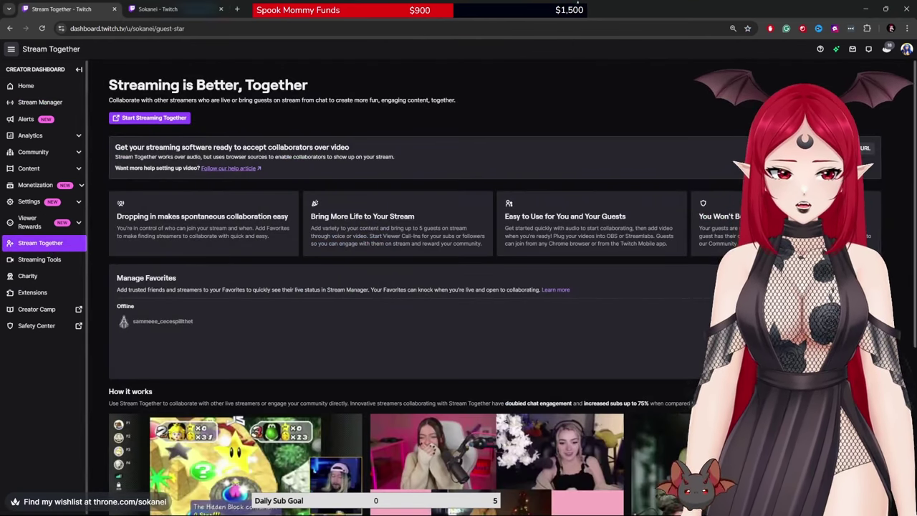
left_click(150, 119)
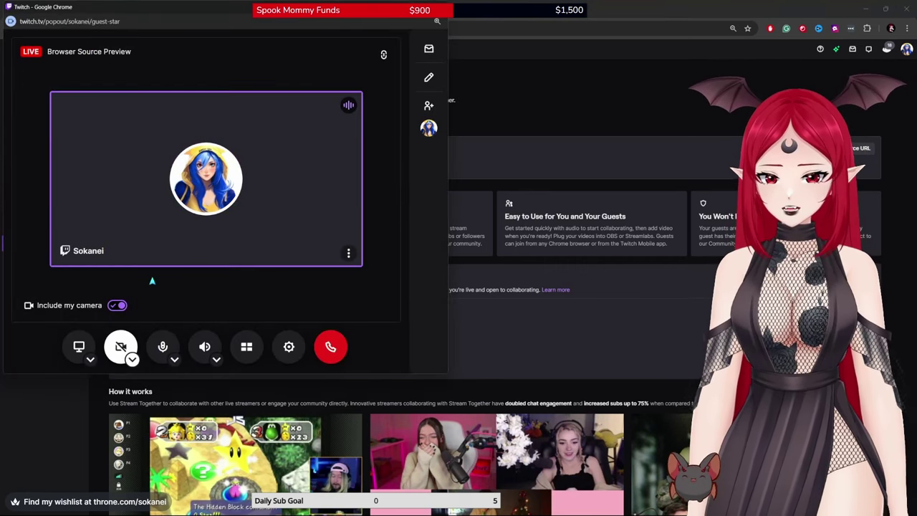
left_click(127, 348)
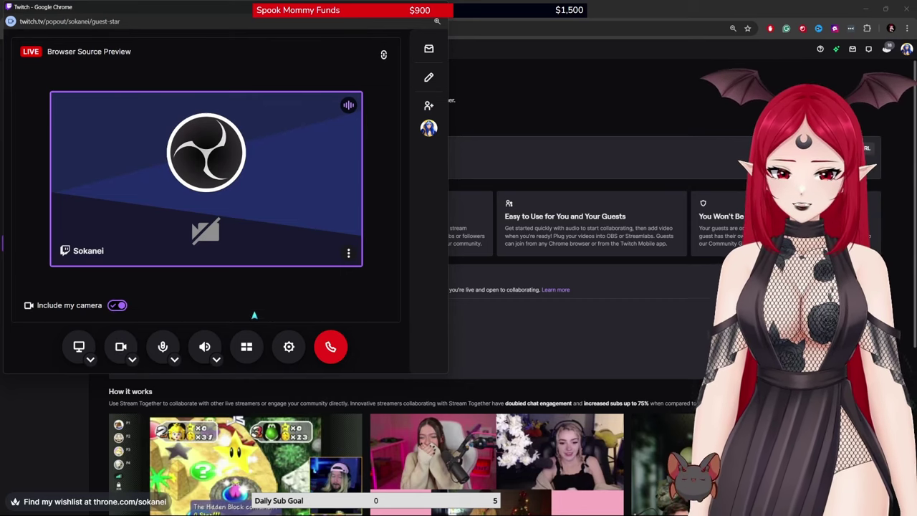
left_click(288, 346)
In Camera settings, select HD Pro Webcam C920 from the camera list.
left_click(59, 147)
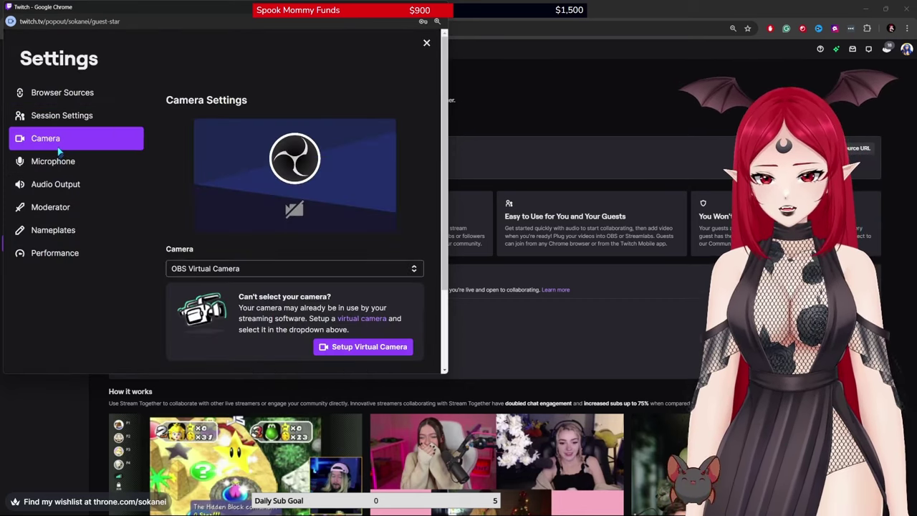
left_click(248, 269)
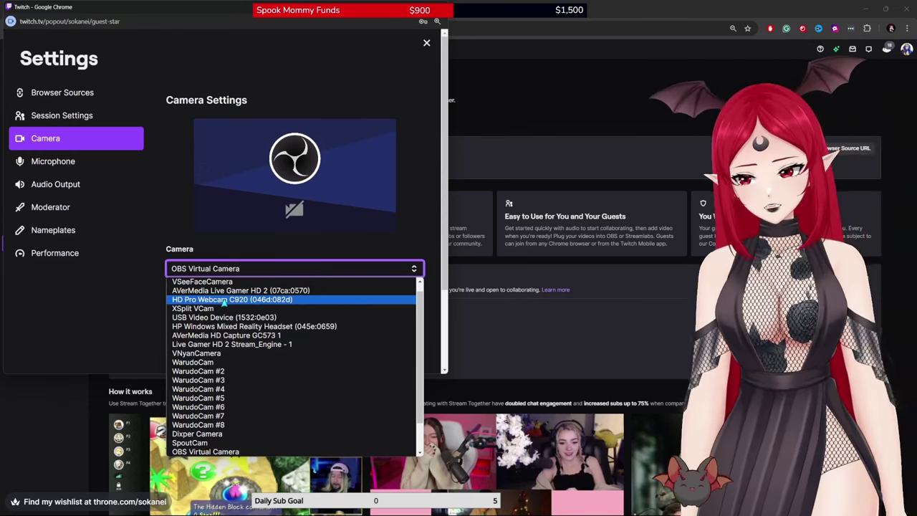
left_click(225, 301)
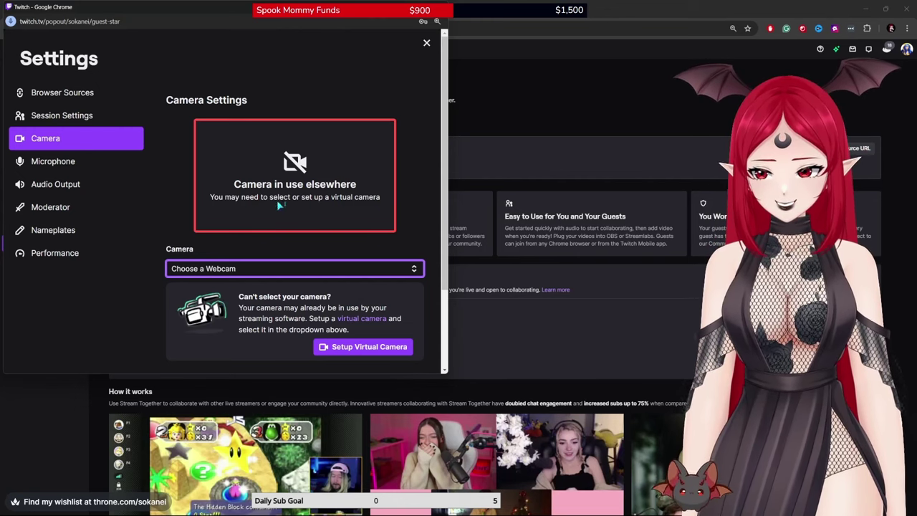
Reselect OBS Virtual Camera as the camera source and close Settings.
left_click(229, 272)
scroll(264, 358, "down", 2)
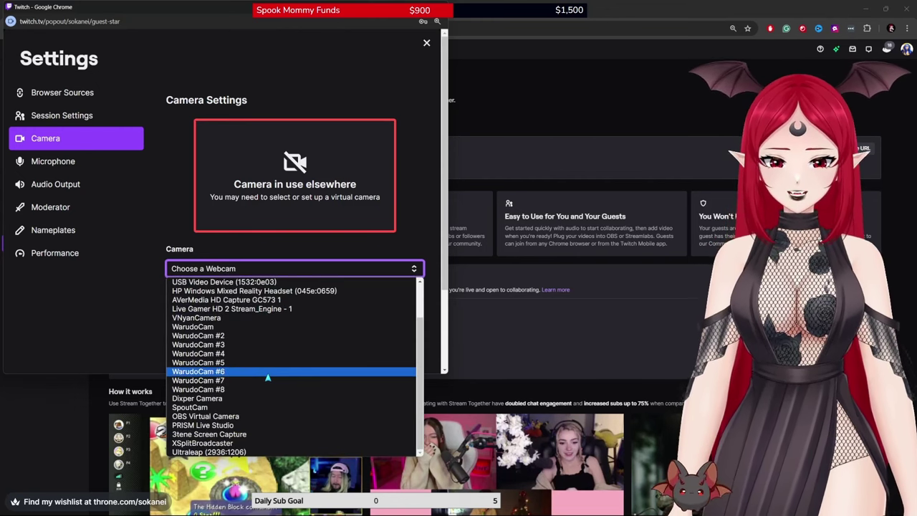
left_click(229, 417)
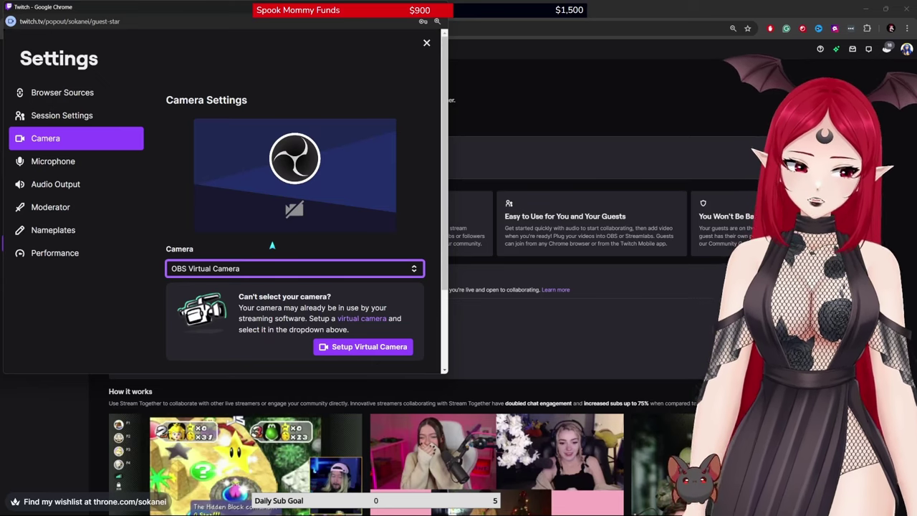
left_click(426, 43)
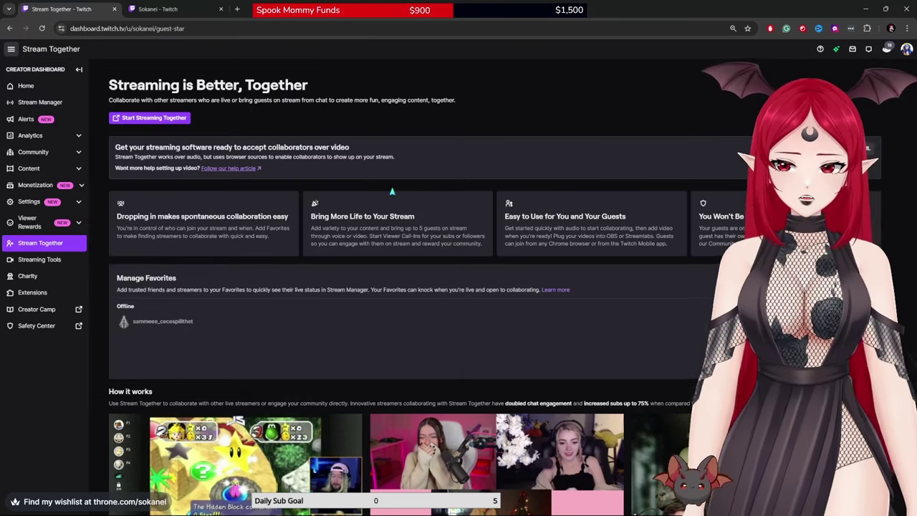
Return to Stream Manager from the Creator Dashboard sidebar.
left_click(50, 103)
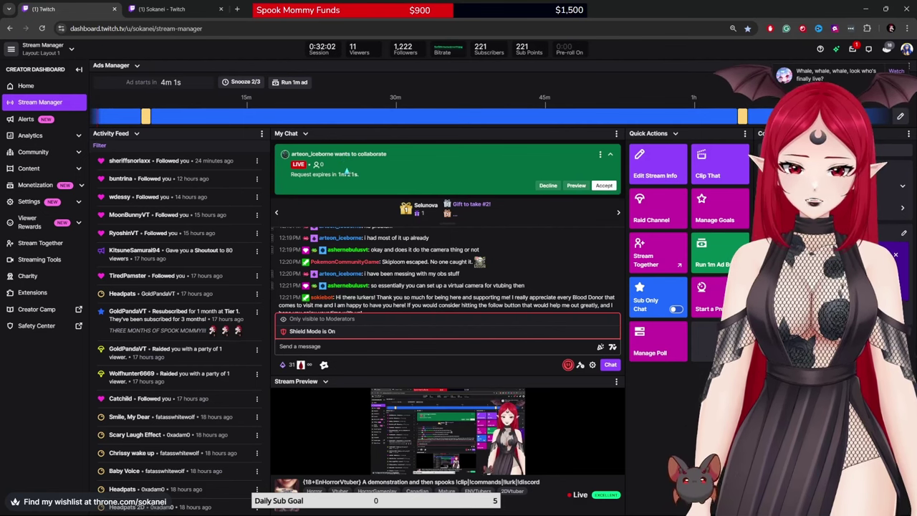
Accept the collaboration request, skip notifying followers, and drag the call window larger.
left_click(603, 186)
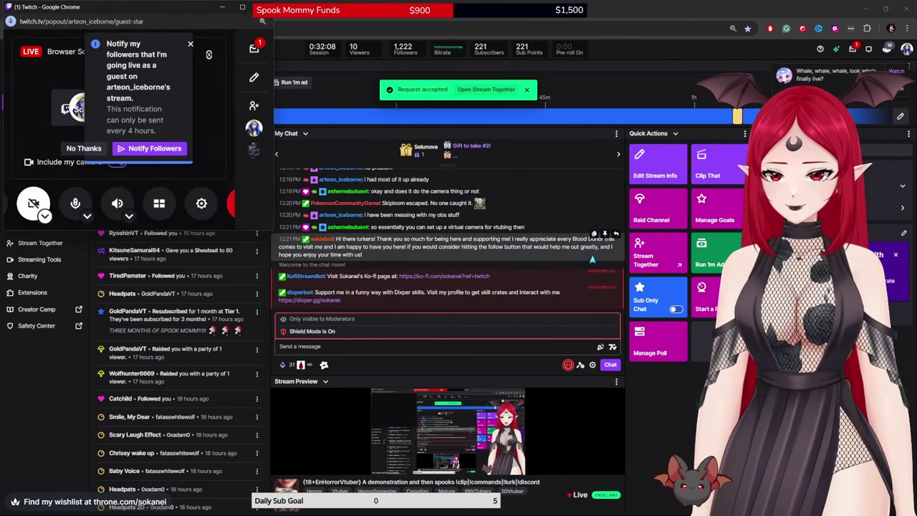
left_click(190, 45)
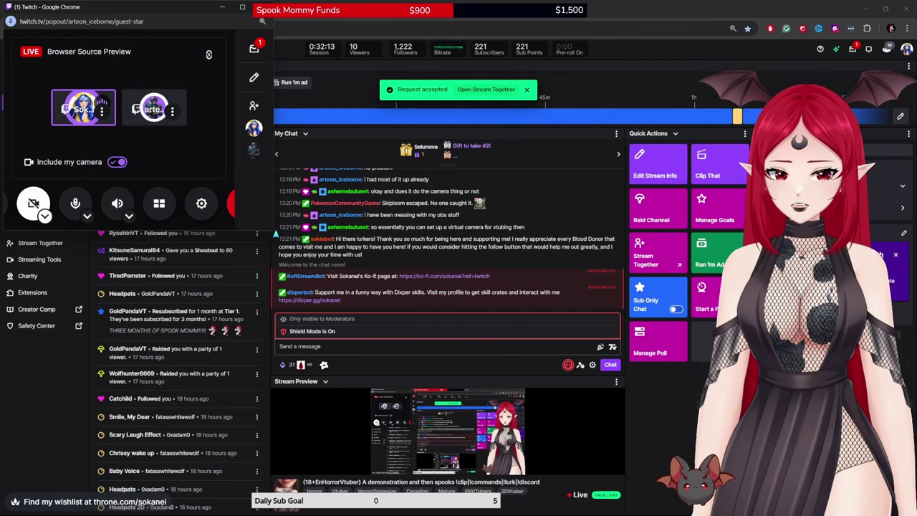
key("ctrl+a")
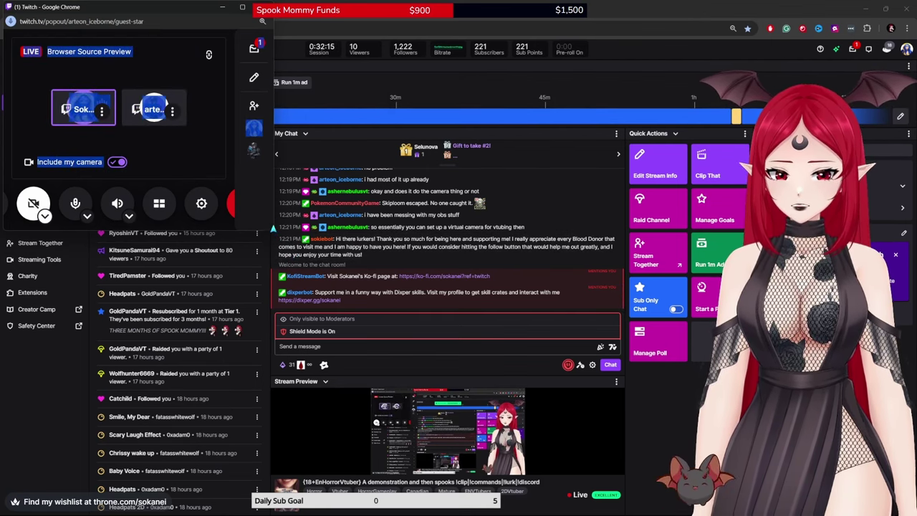
left_click_drag(273, 229, 674, 421)
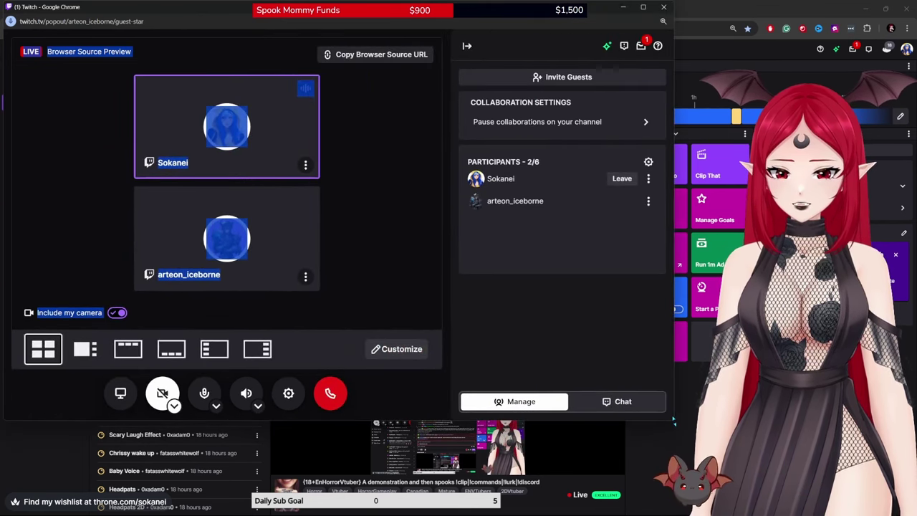
Clear the accidental text selection and turn your camera on to share the OBS Virtual Camera feed.
left_click(413, 391)
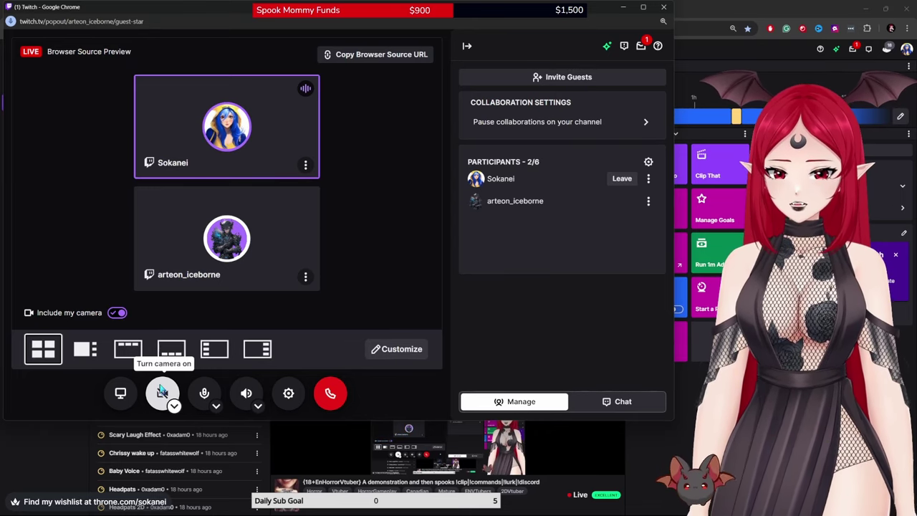
left_click(162, 392)
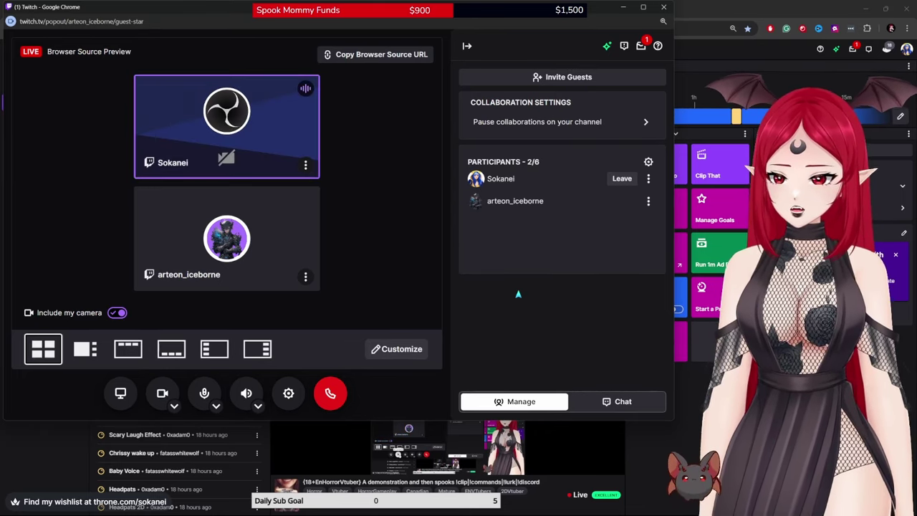